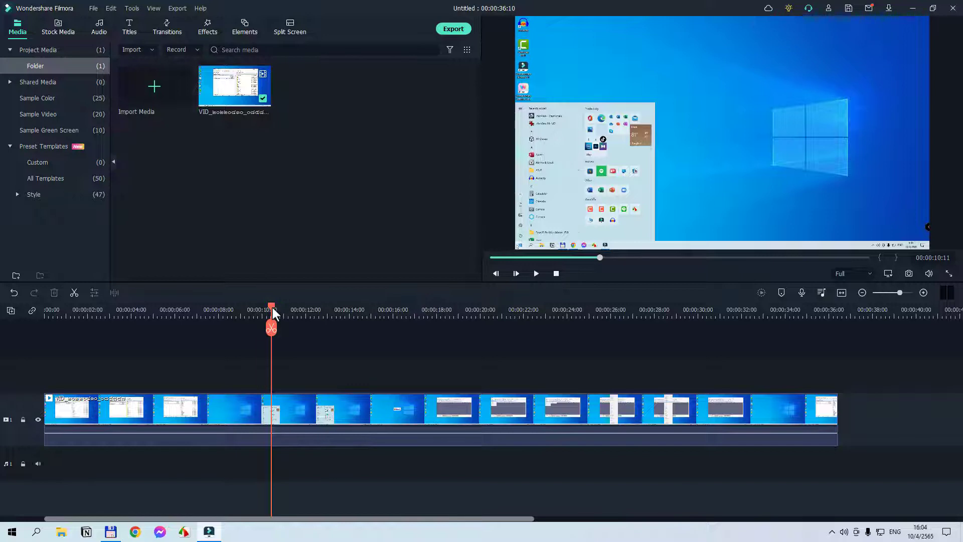
- Add a custom animation keyframe to the video clip at 00:00:15:24, just after the Audacity window opens
{"action": "left_click_drag", "start_coordinate": [273, 309], "coordinate": [383, 351]}
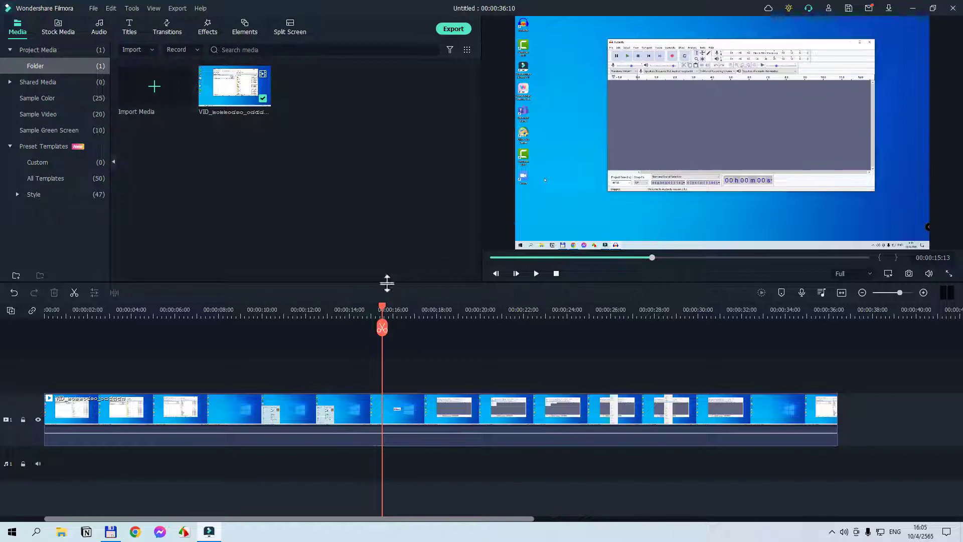
{"action": "left_click_drag", "start_coordinate": [383, 316], "coordinate": [393, 325]}
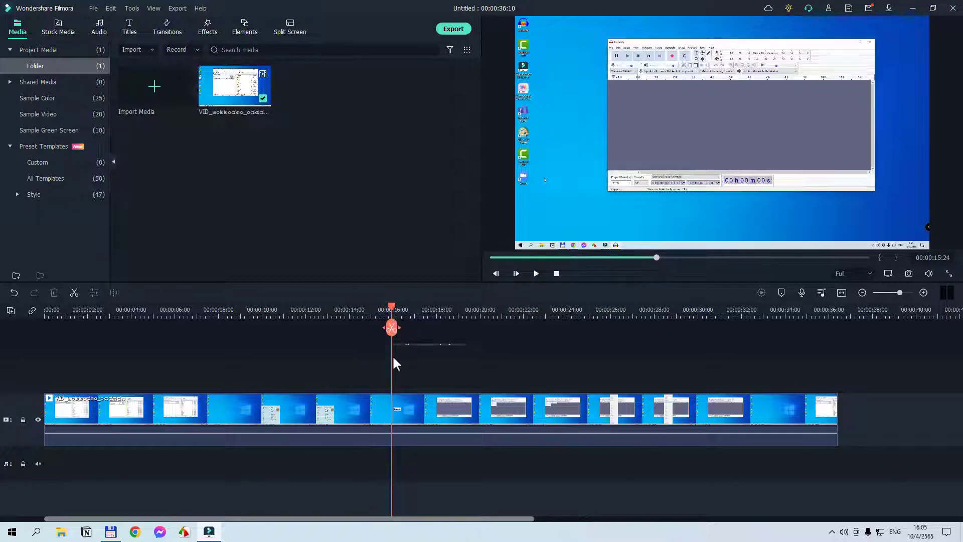
{"action": "right_click", "coordinate": [395, 416]}
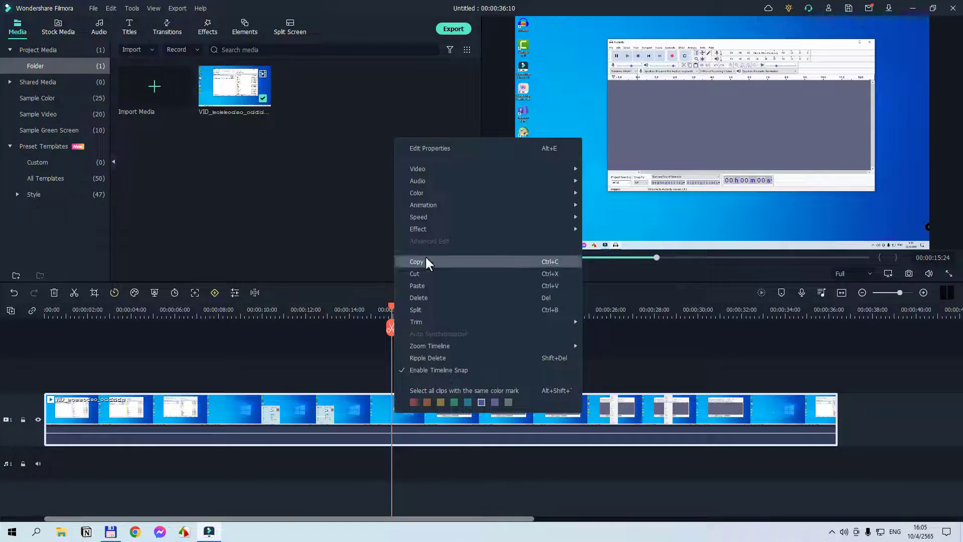
{"action": "mouse_move", "coordinate": [449, 209]}
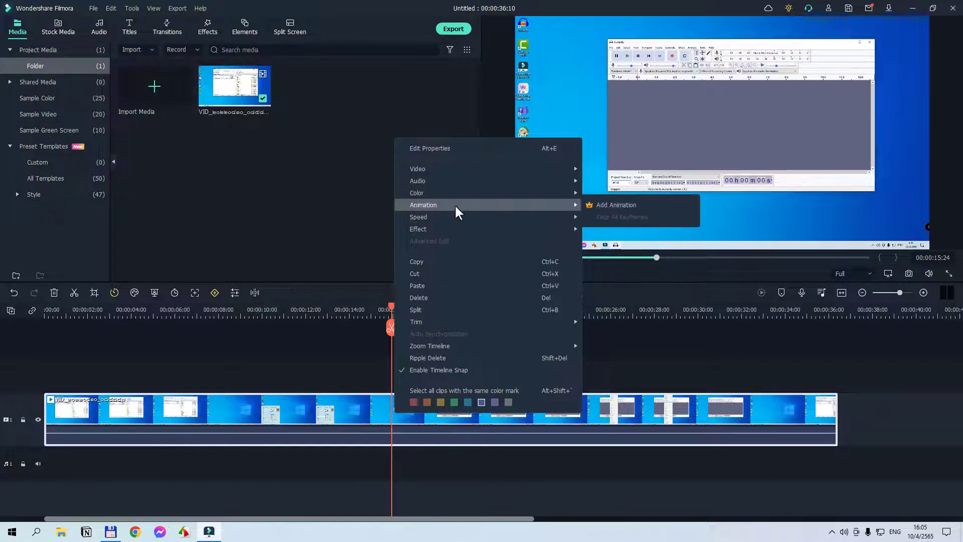
{"action": "left_click", "coordinate": [606, 212]}
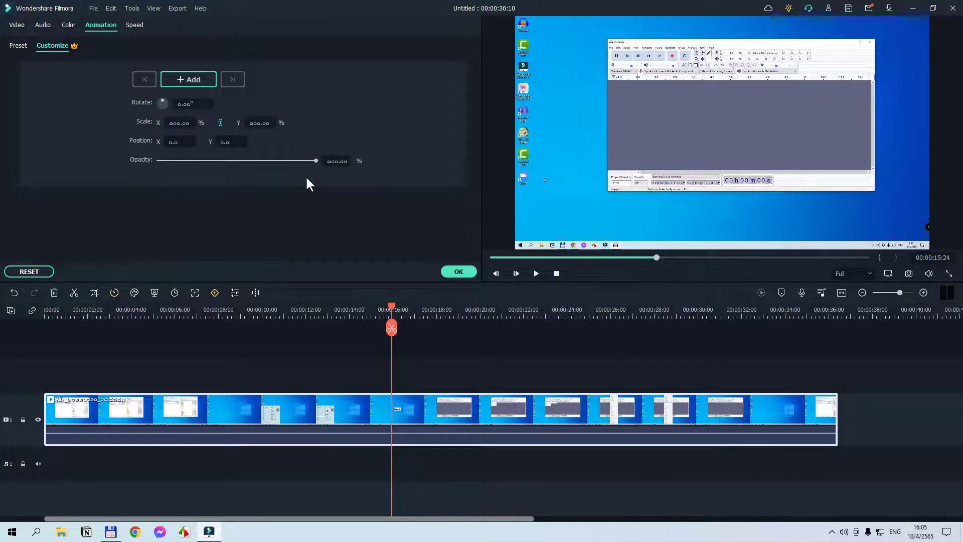
{"action": "left_click", "coordinate": [193, 80]}
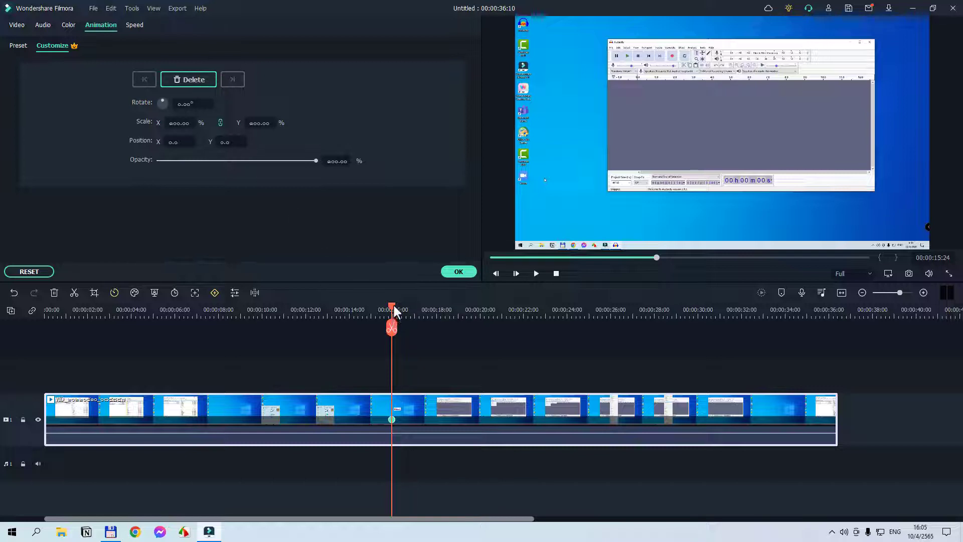
- Add a second animation keyframe to the clip at 00:00:17:00 and select it
{"action": "left_click_drag", "start_coordinate": [394, 305], "coordinate": [414, 321]}
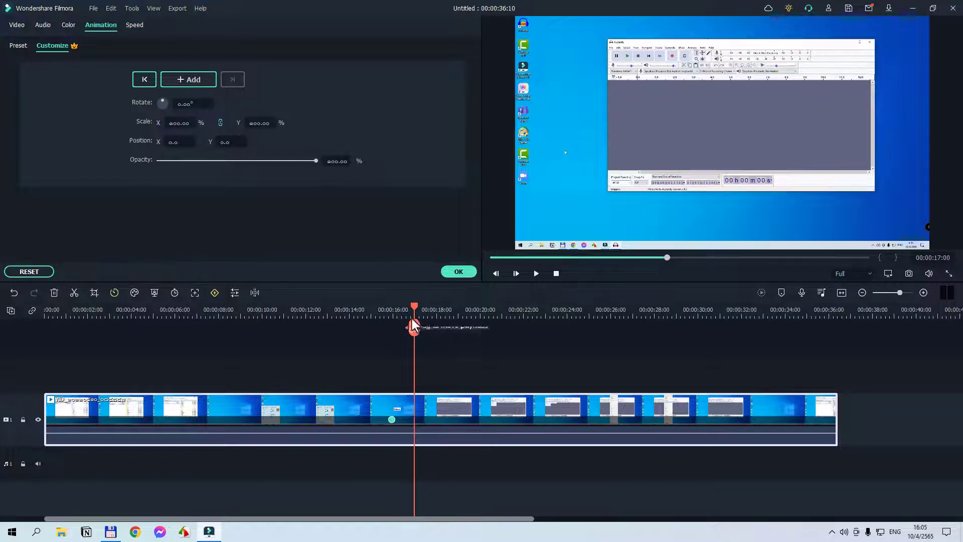
{"action": "left_click", "coordinate": [196, 83]}
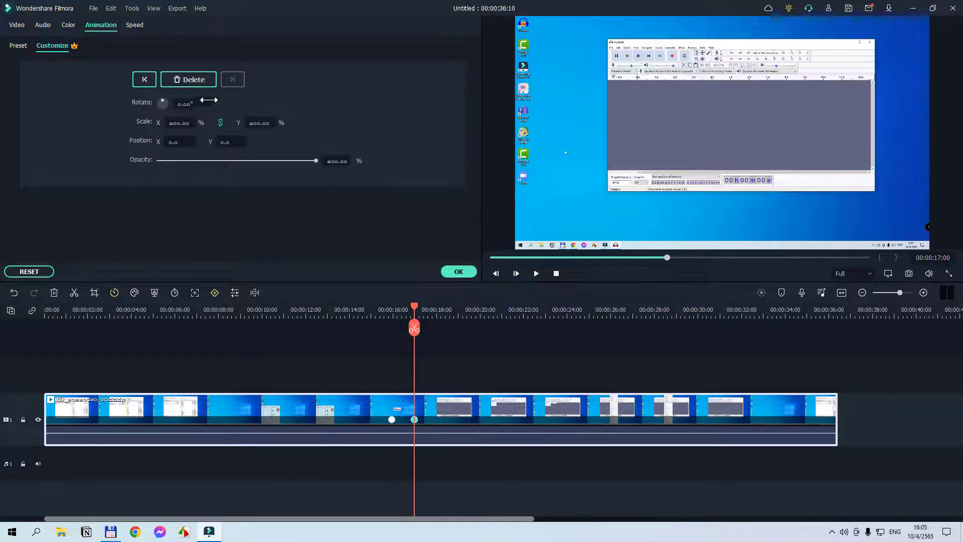
{"action": "left_click", "coordinate": [392, 421]}
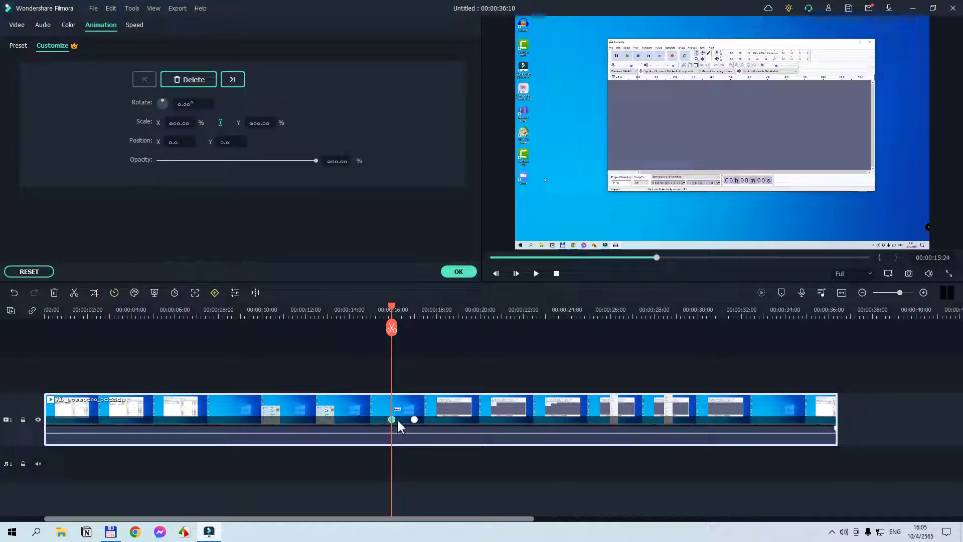
{"action": "left_click", "coordinate": [414, 419]}
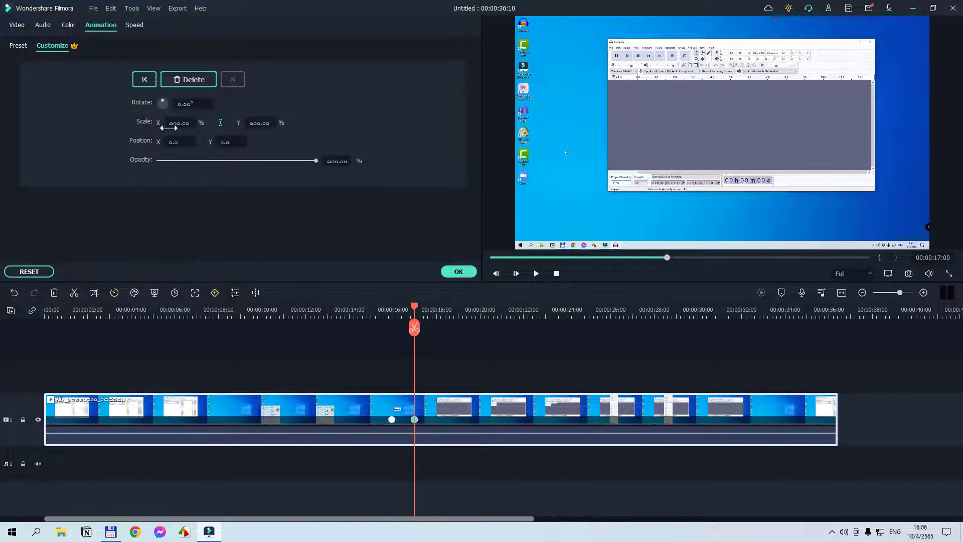
- Set the second keyframe's scale to 150% and reposition the picture so the Audacity window fills the frame
{"action": "left_click", "coordinate": [175, 123]}
{"action": "type", "text": "150"}
{"action": "key", "text": "Return"}
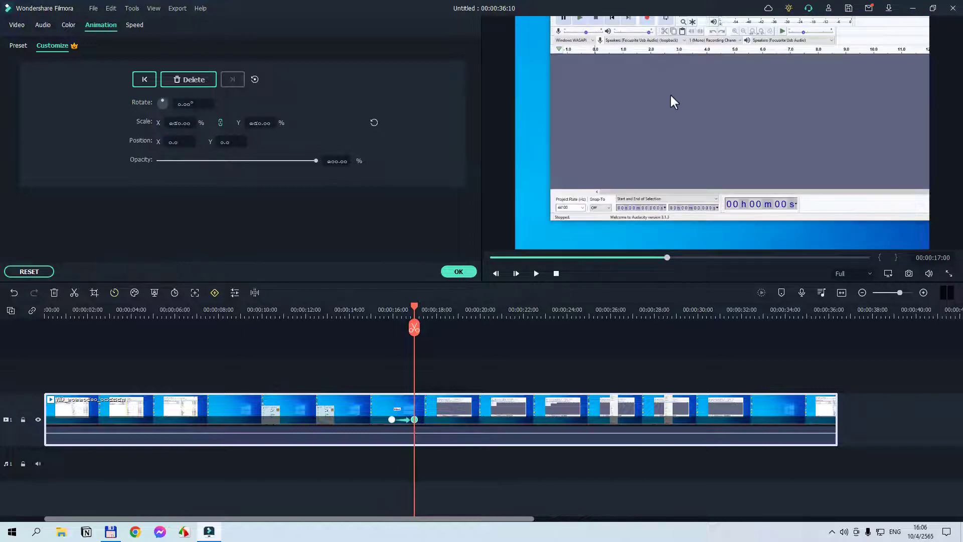
{"action": "left_click_drag", "start_coordinate": [672, 100], "coordinate": [654, 120]}
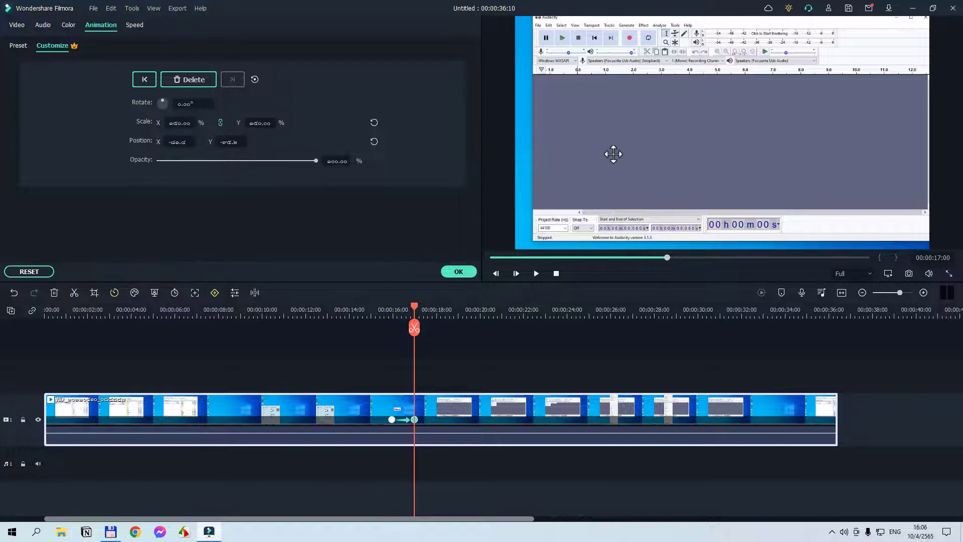
{"action": "left_click_drag", "start_coordinate": [612, 153], "coordinate": [604, 160]}
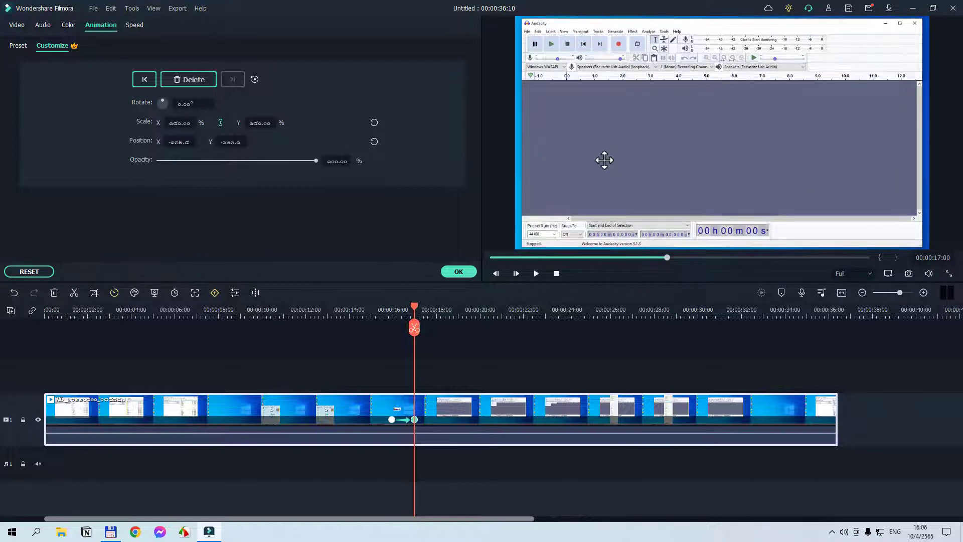
- Play the clip from just before the first keyframe to preview the zoom-in
{"action": "left_click", "coordinate": [382, 317]}
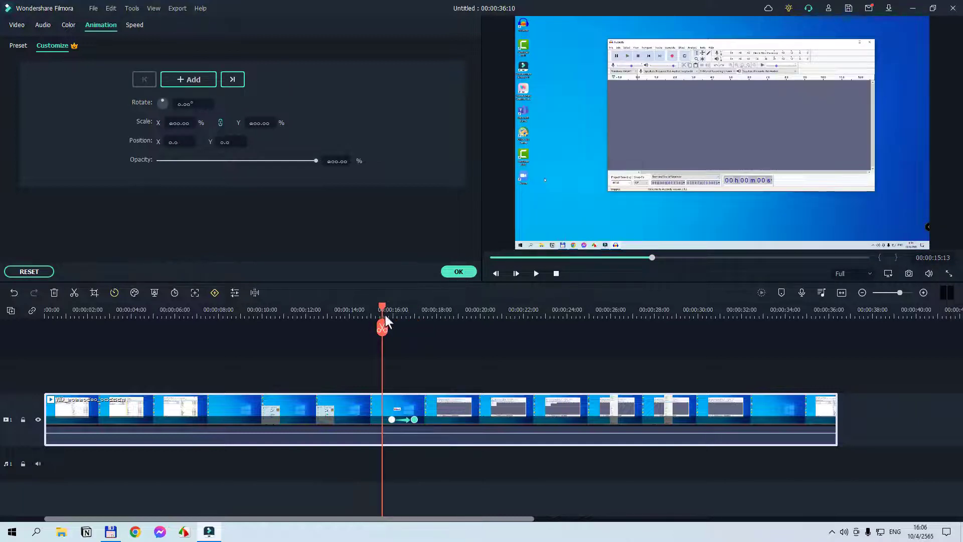
{"action": "left_click", "coordinate": [384, 312]}
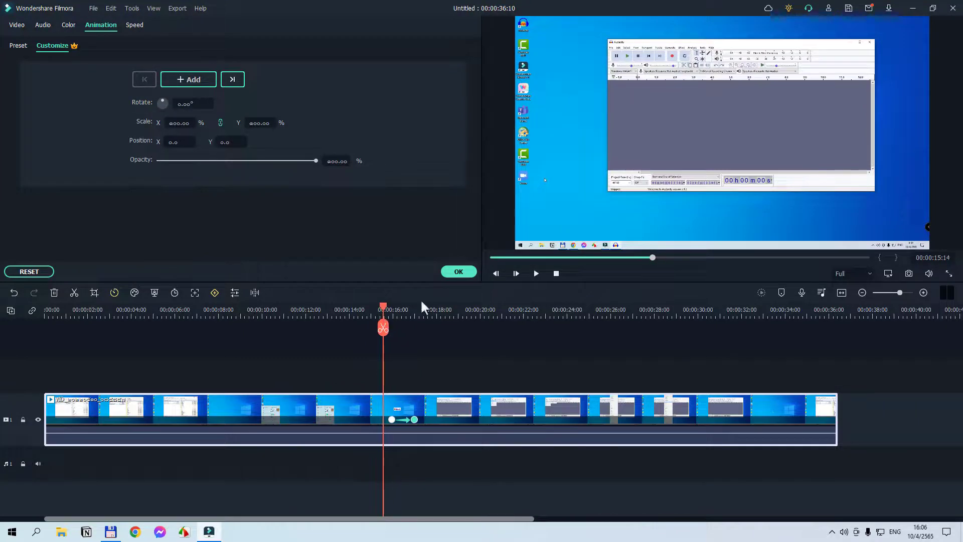
{"action": "left_click", "coordinate": [536, 274]}
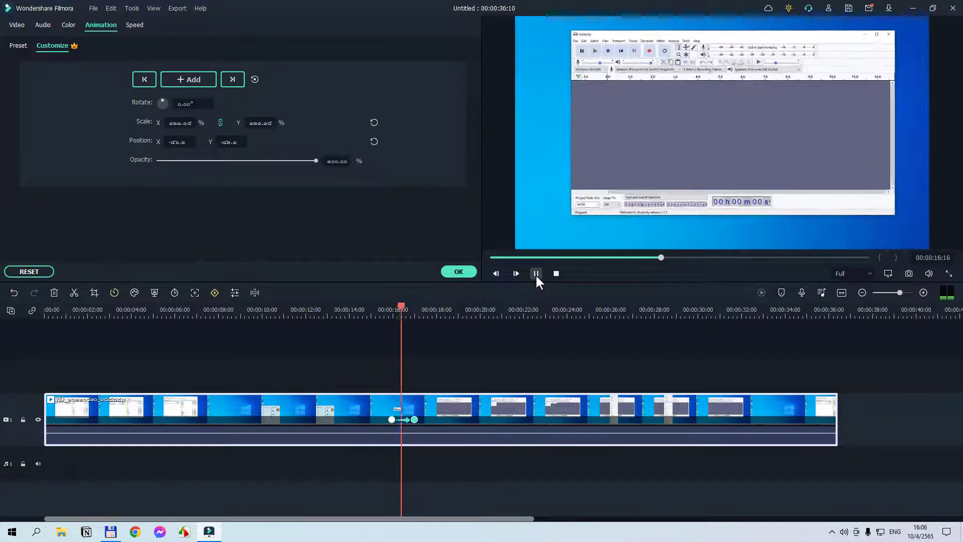
{"action": "left_click", "coordinate": [535, 274]}
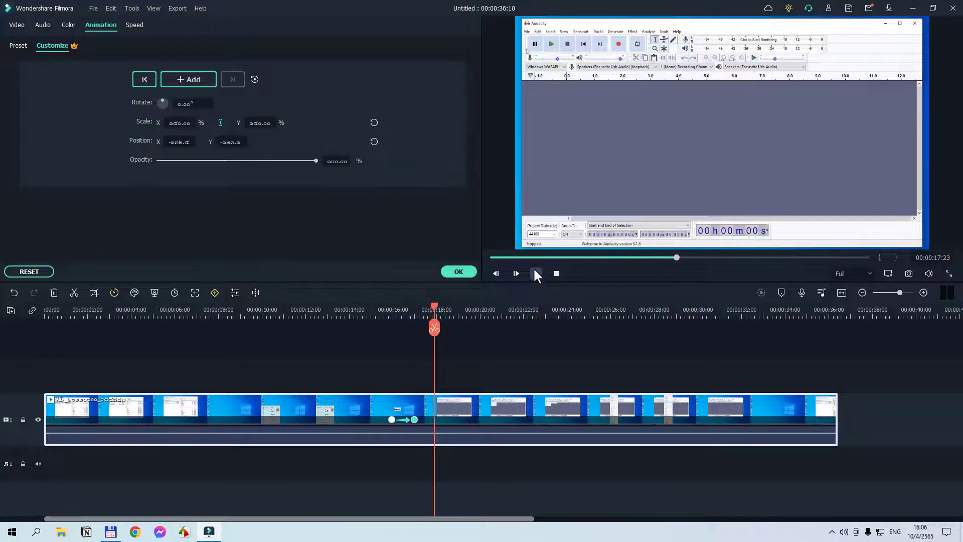
- Move the zoom-in's end keyframe to 00:00:17:15 to slow the zoom, and play the result
{"action": "left_click", "coordinate": [414, 420]}
{"action": "left_click_drag", "start_coordinate": [415, 430], "coordinate": [430, 432]}
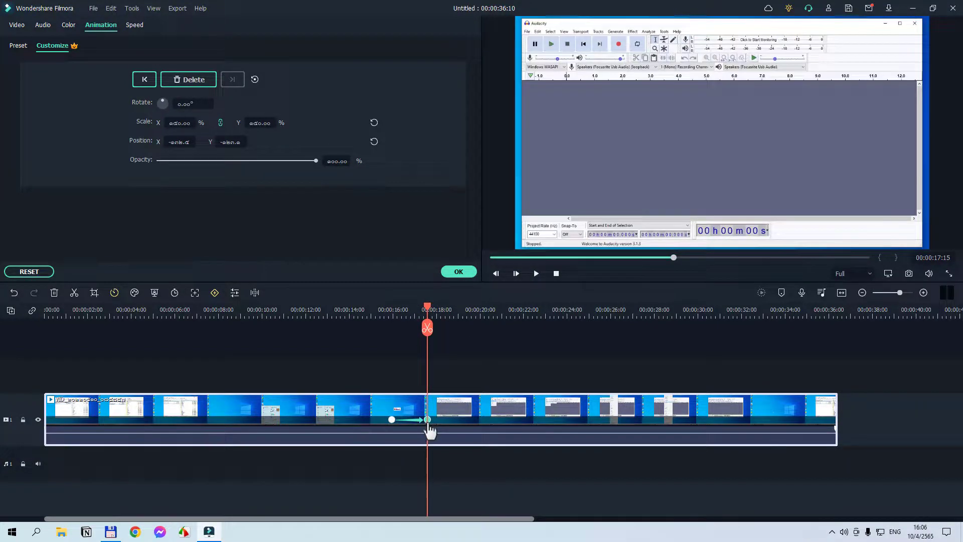
{"action": "left_click", "coordinate": [385, 314]}
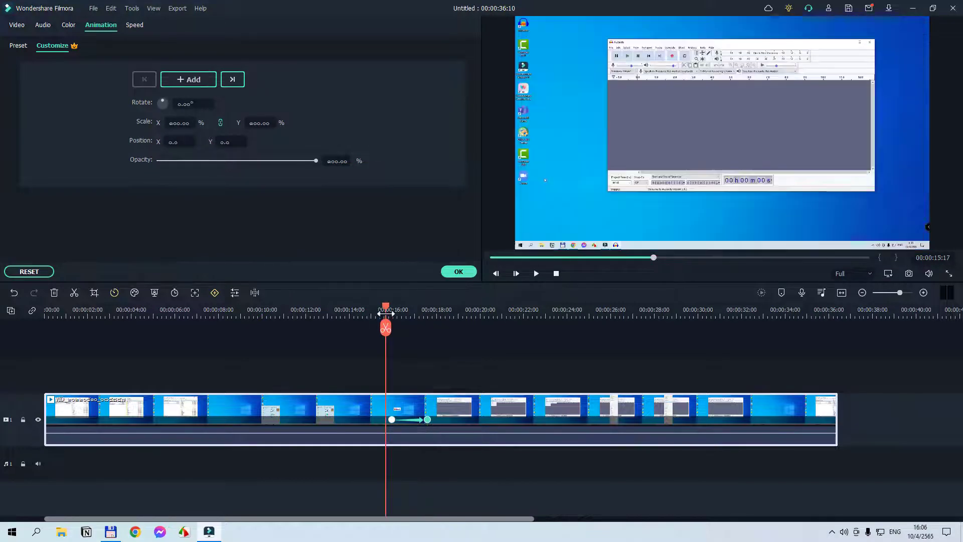
{"action": "left_click", "coordinate": [536, 274]}
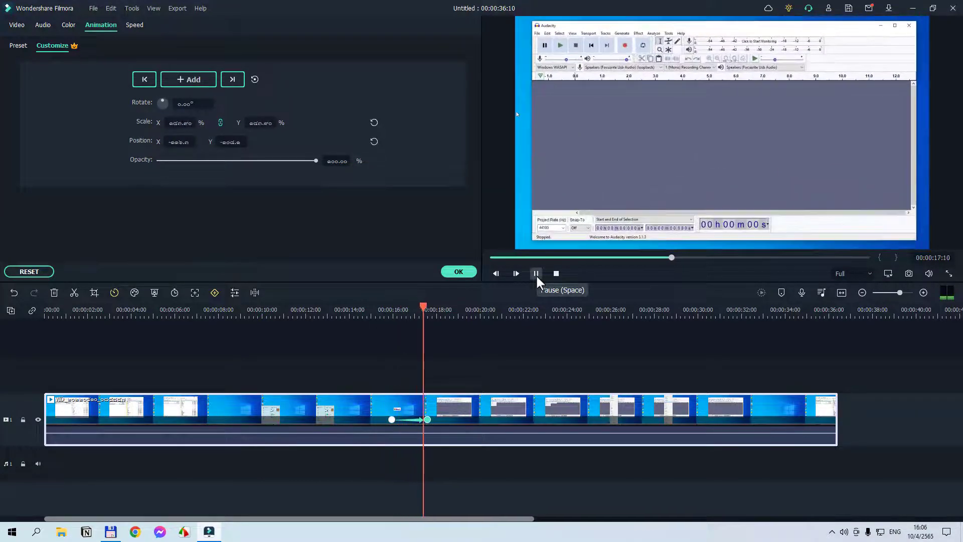
{"action": "left_click", "coordinate": [536, 274]}
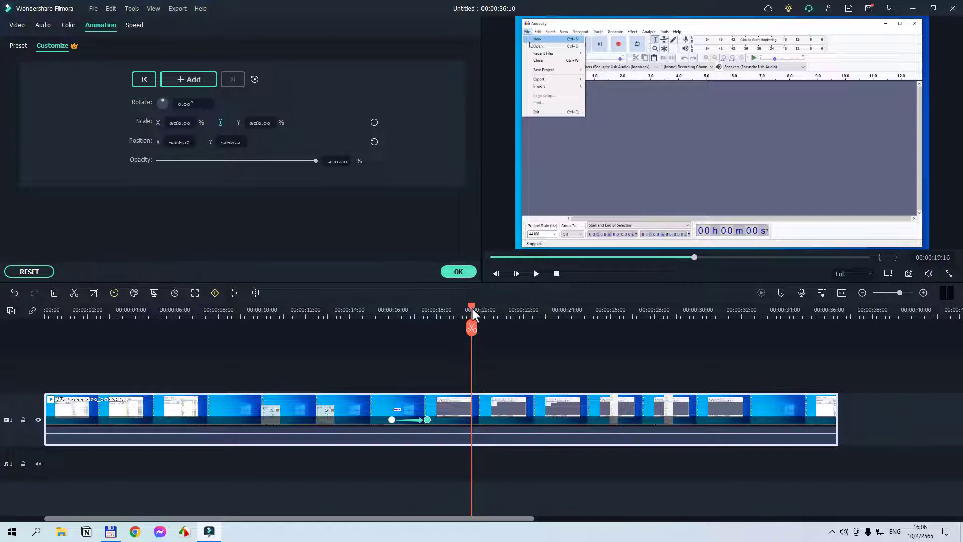
- Add two more keyframes for the zoom-out to the clip, at 00:00:22:20 and 00:00:24:00
{"action": "left_click_drag", "start_coordinate": [472, 309], "coordinate": [539, 353]}
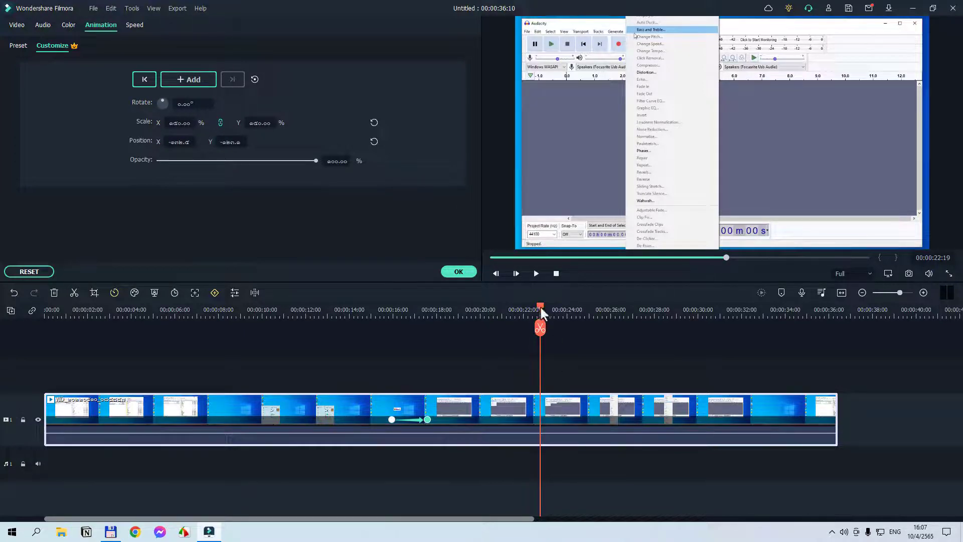
{"action": "left_click_drag", "start_coordinate": [539, 305], "coordinate": [540, 308]}
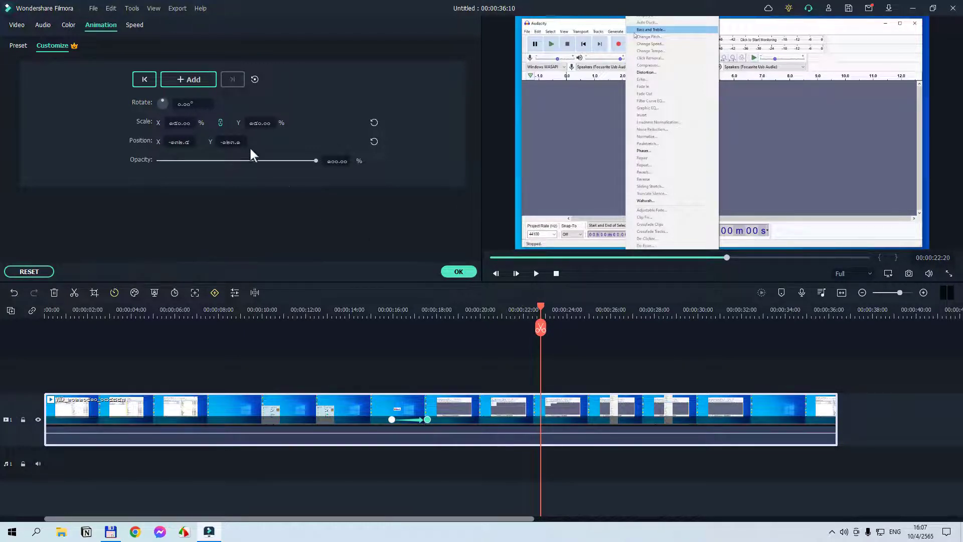
{"action": "left_click", "coordinate": [189, 80]}
{"action": "left_click_drag", "start_coordinate": [541, 303], "coordinate": [566, 315]}
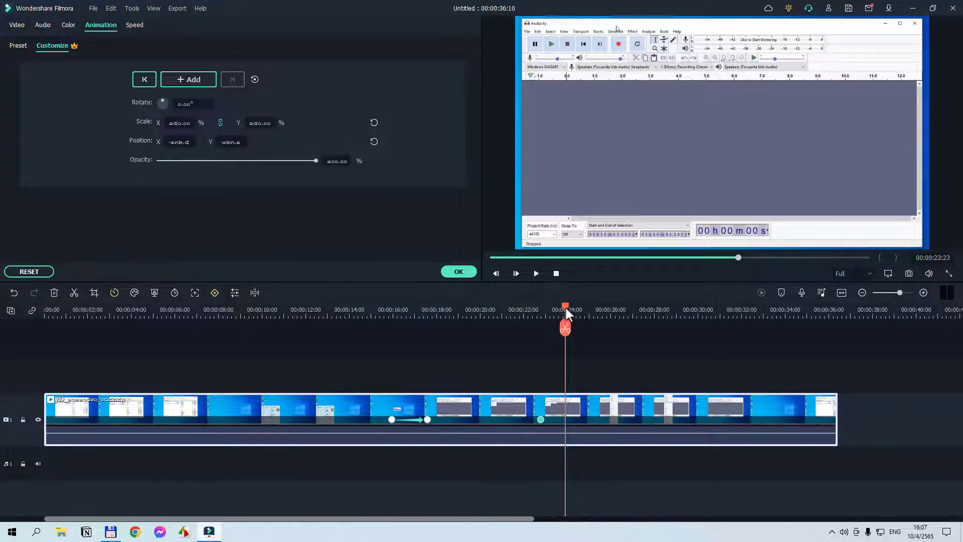
{"action": "left_click_drag", "start_coordinate": [566, 308], "coordinate": [566, 308]}
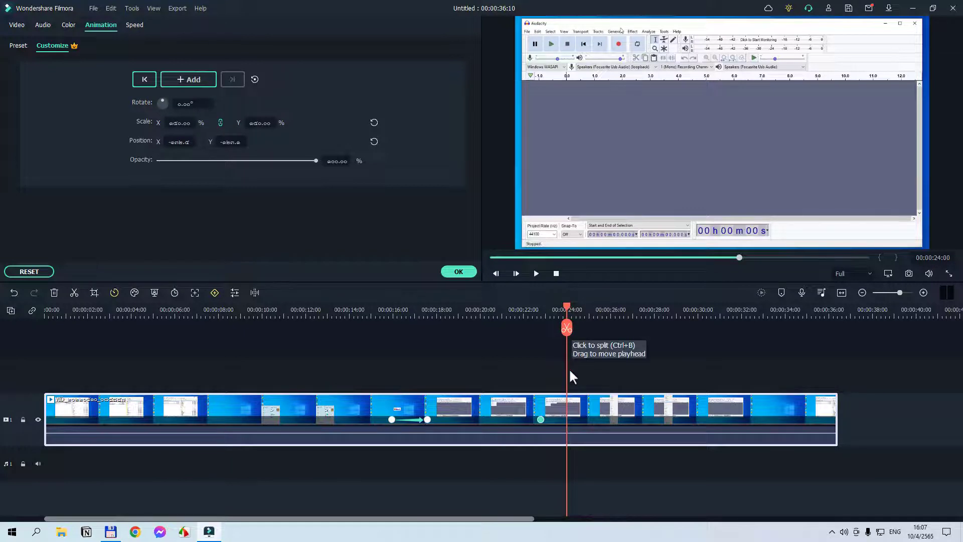
{"action": "left_click", "coordinate": [192, 81]}
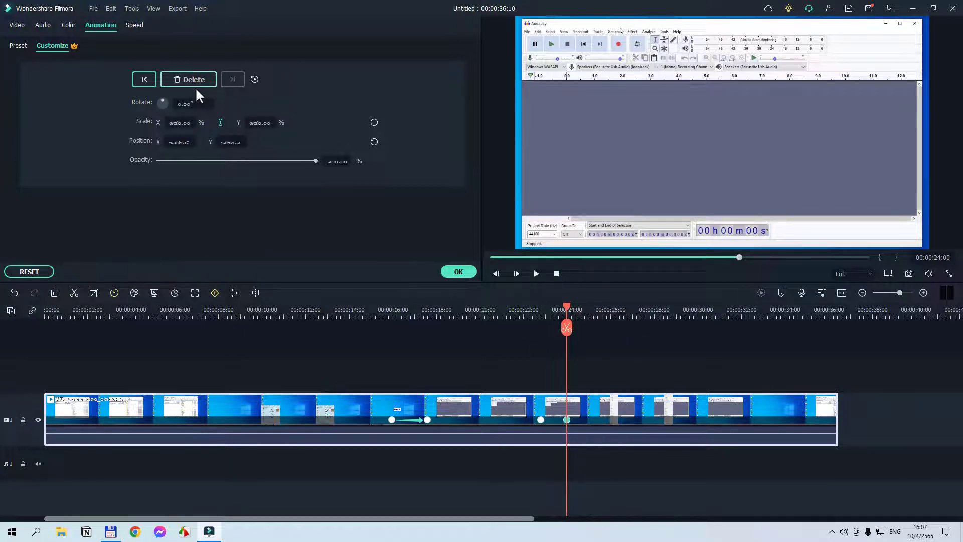
- Set the scale of the clip's last keyframe to 100%
{"action": "left_click", "coordinate": [566, 420]}
{"action": "left_click", "coordinate": [178, 123]}
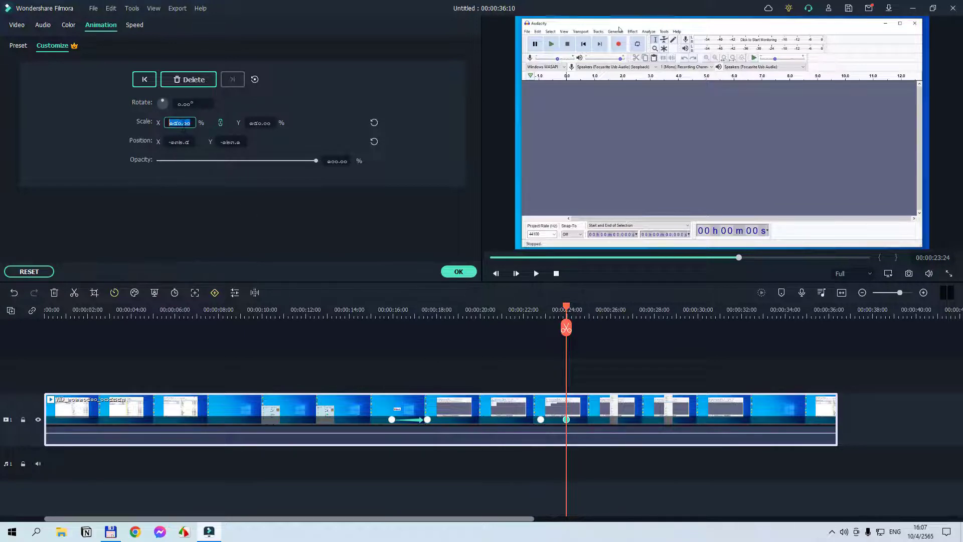
{"action": "type", "text": "100"}
{"action": "key", "text": "Return"}
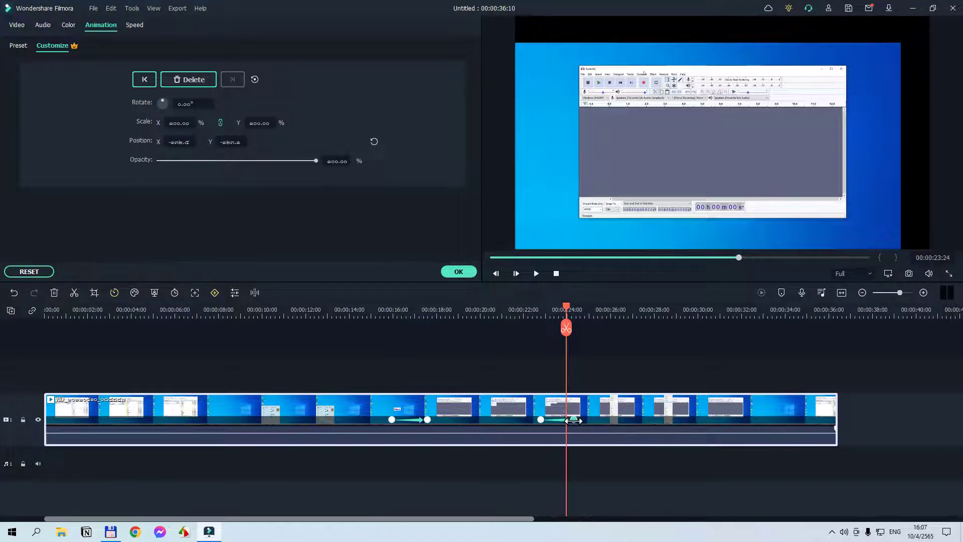
- Move the last keyframe to 00:00:24:11 and play the zoom-out from just before its start
{"action": "left_click_drag", "start_coordinate": [573, 420], "coordinate": [577, 421]}
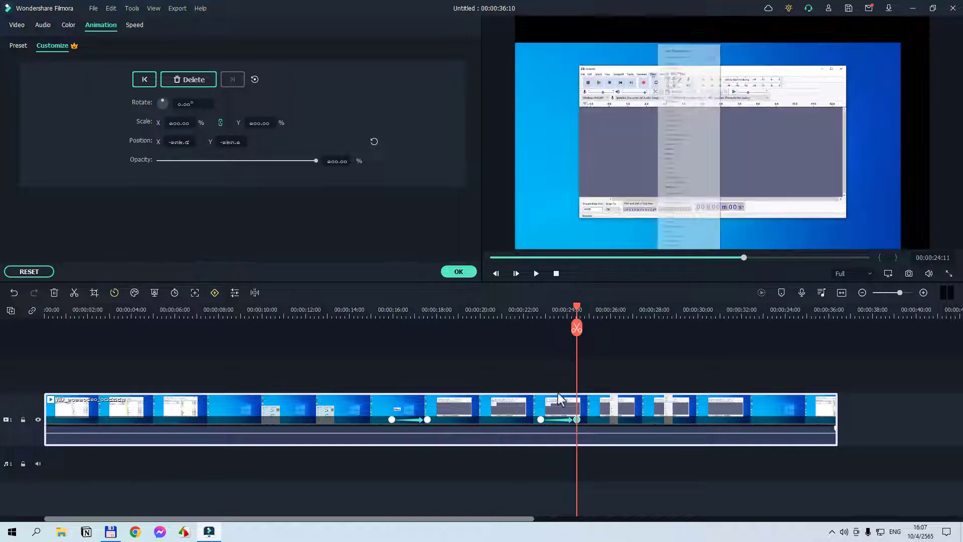
{"action": "left_click", "coordinate": [533, 317]}
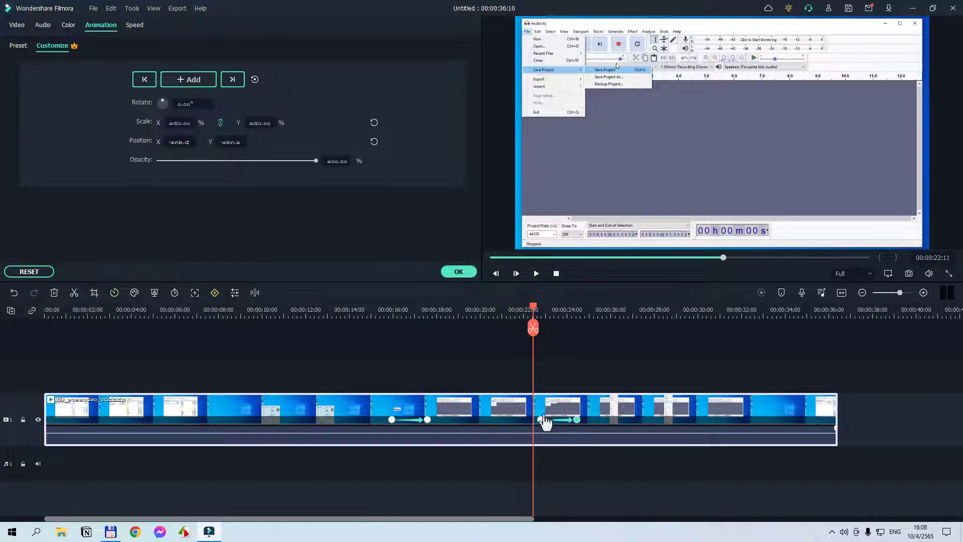
{"action": "left_click", "coordinate": [536, 273]}
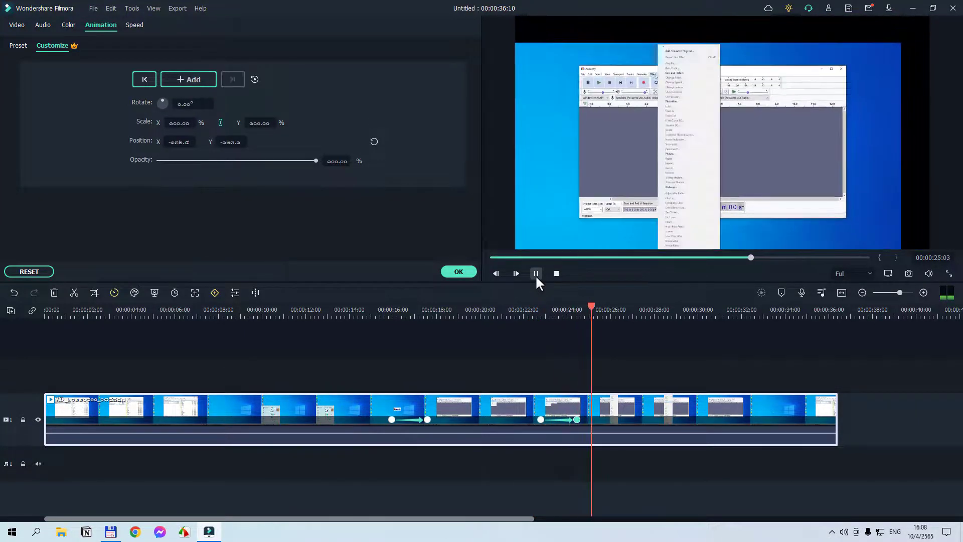
{"action": "left_click", "coordinate": [533, 273]}
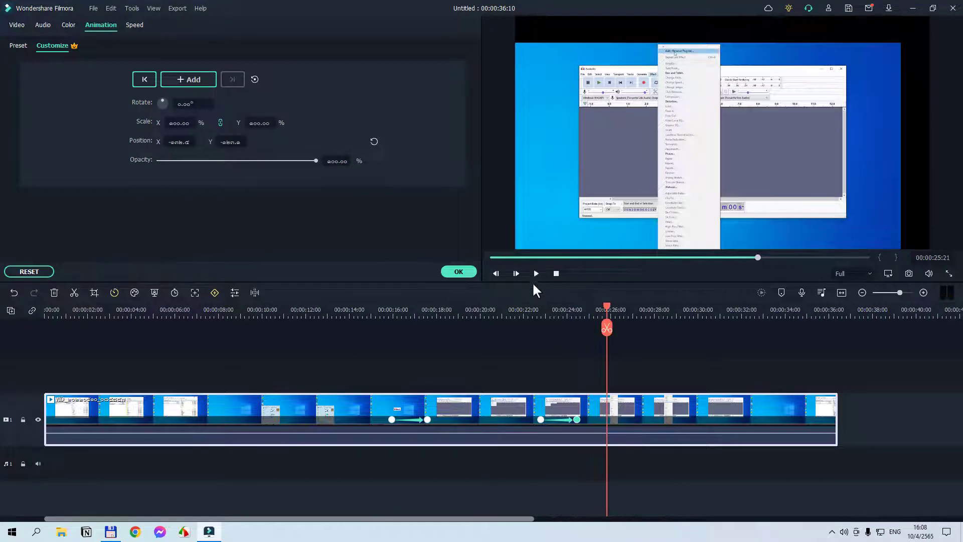
- Shift the picture at the last keyframe and set its X position to 0
{"action": "left_click", "coordinate": [576, 419]}
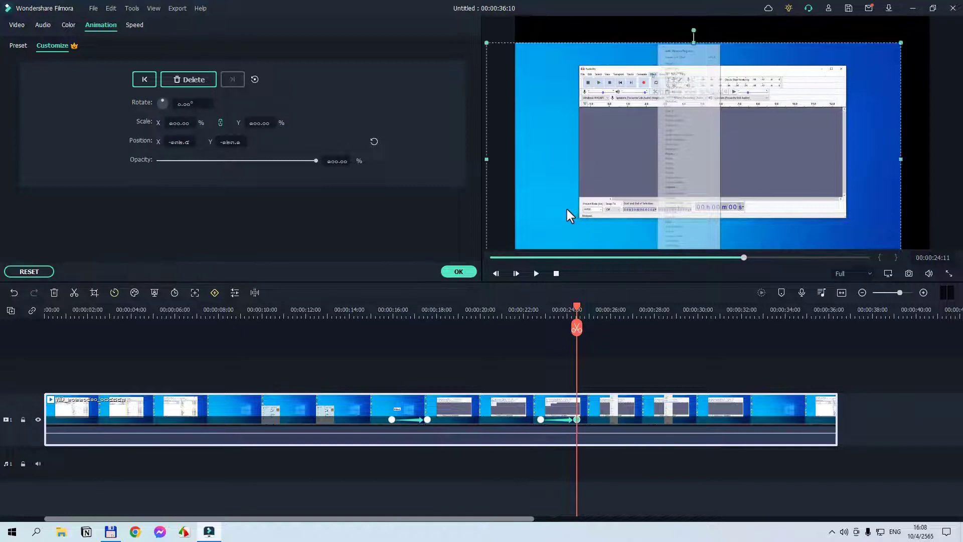
{"action": "left_click_drag", "start_coordinate": [570, 210], "coordinate": [546, 219]}
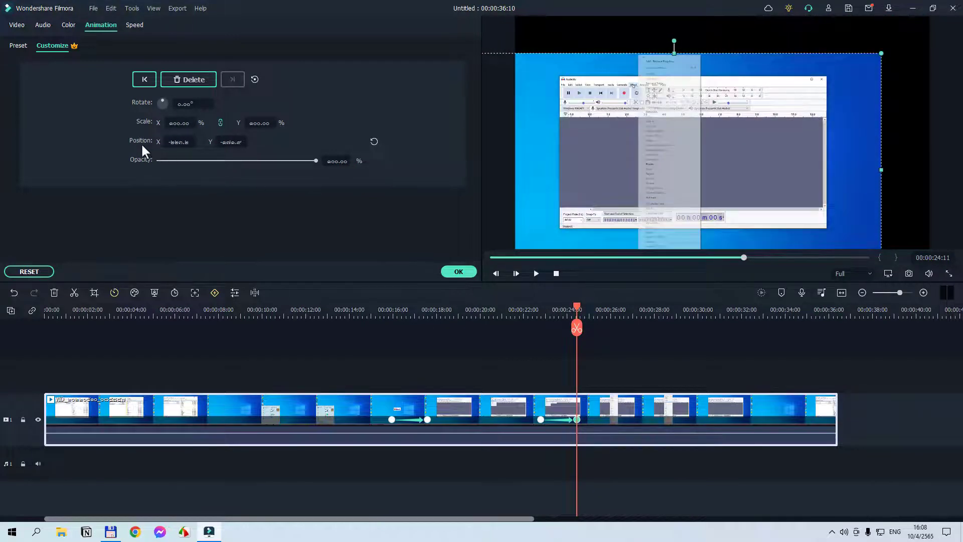
{"action": "left_click", "coordinate": [175, 145]}
{"action": "key", "text": "Return"}
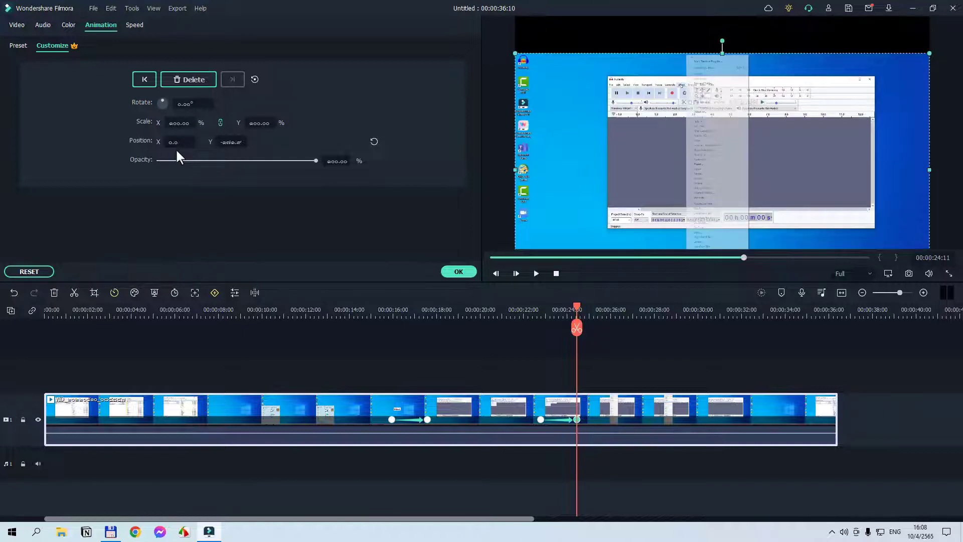
- Set the last keyframe's Y position to 0 and play the zoom-out from just before its start
{"action": "left_click", "coordinate": [231, 142]}
{"action": "type", "text": "0"}
{"action": "key", "text": "Return"}
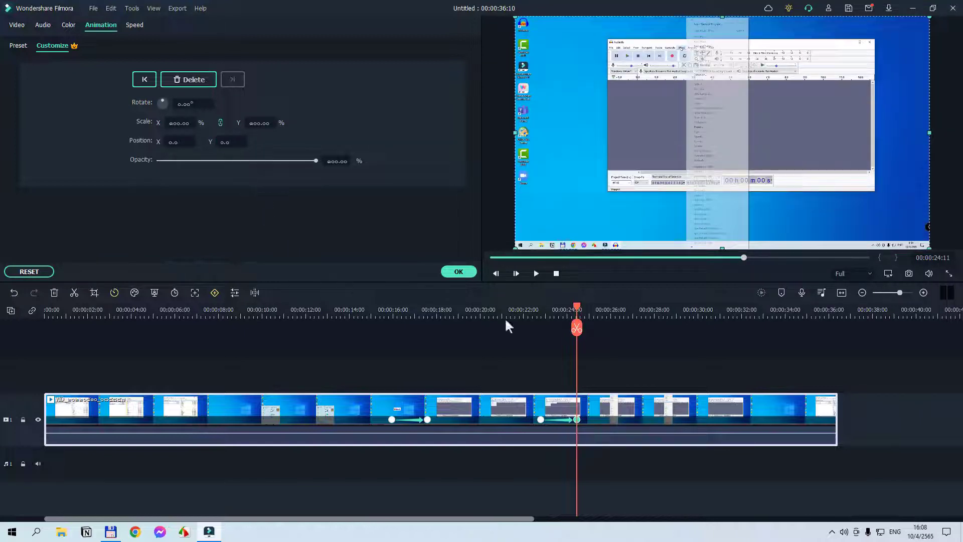
{"action": "left_click", "coordinate": [522, 307]}
{"action": "left_click", "coordinate": [534, 273]}
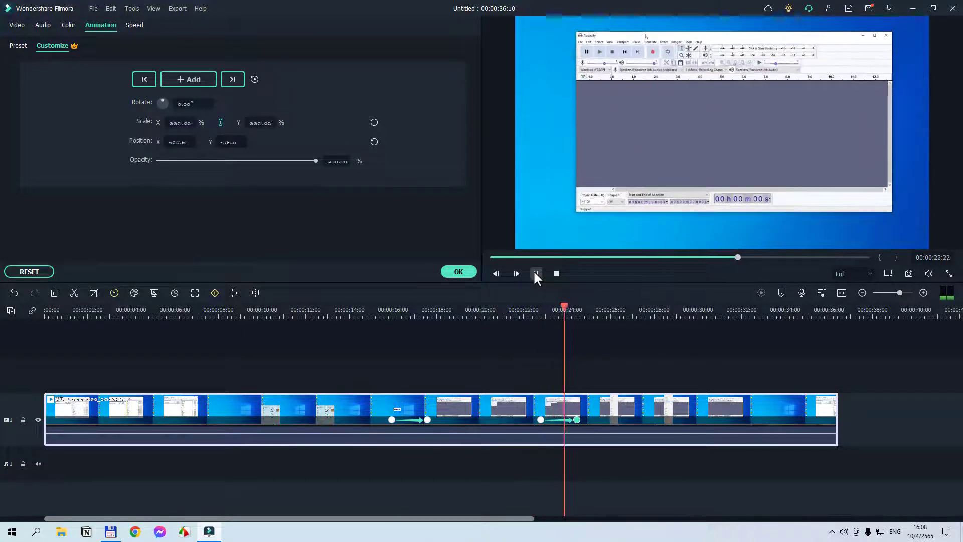
{"action": "left_click", "coordinate": [535, 273]}
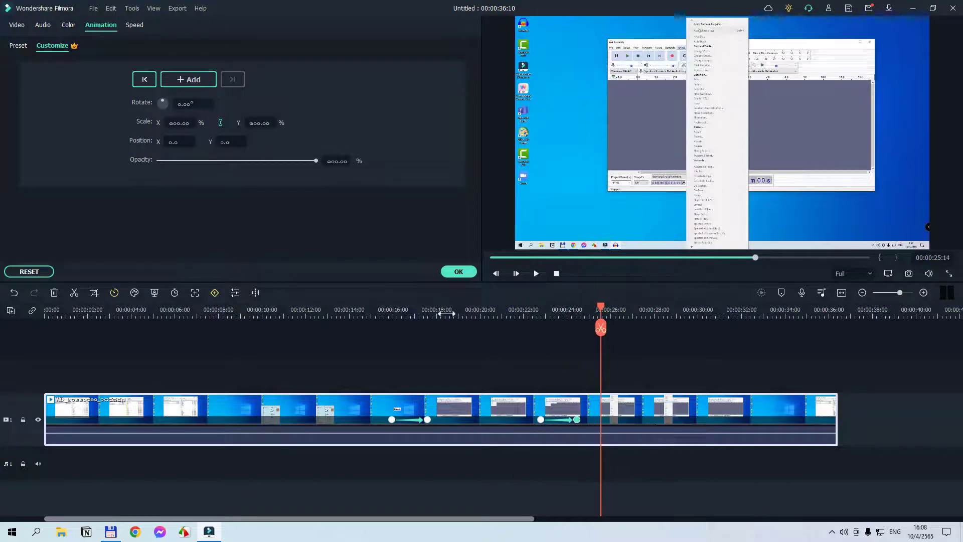
- Play the clip from 00:00:15:06 through both the zoom-in and the zoom-out, and apply the custom animation settings
{"action": "left_click", "coordinate": [376, 310]}
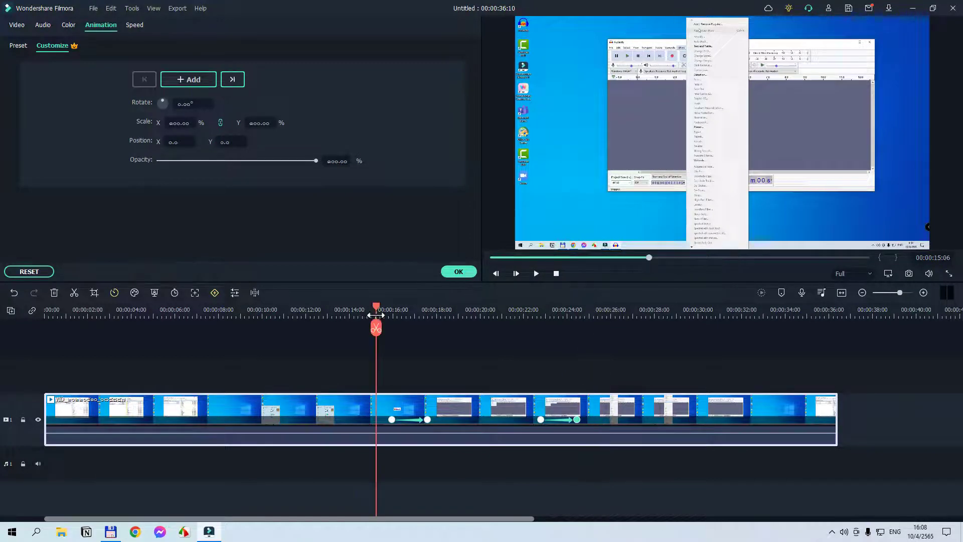
{"action": "left_click", "coordinate": [535, 274]}
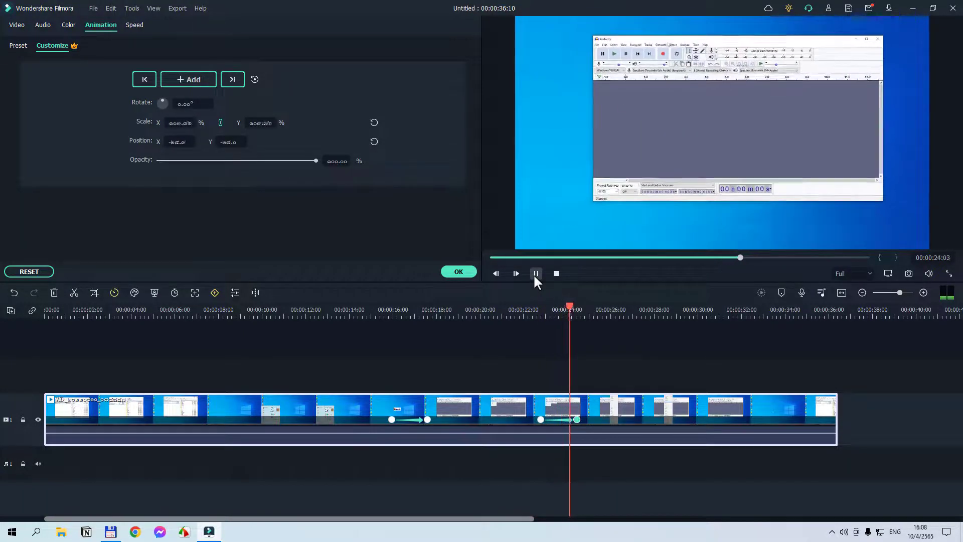
{"action": "left_click", "coordinate": [535, 273]}
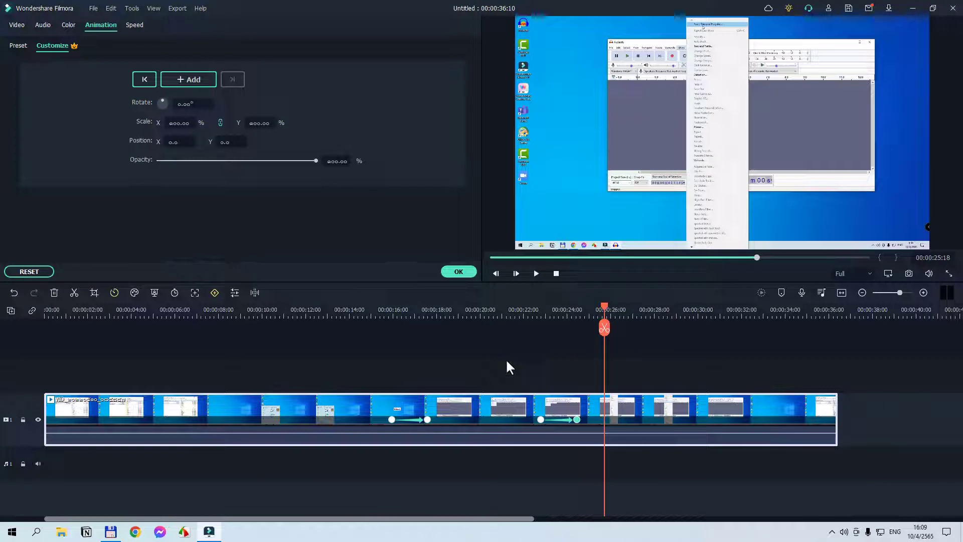
{"action": "left_click", "coordinate": [459, 271]}
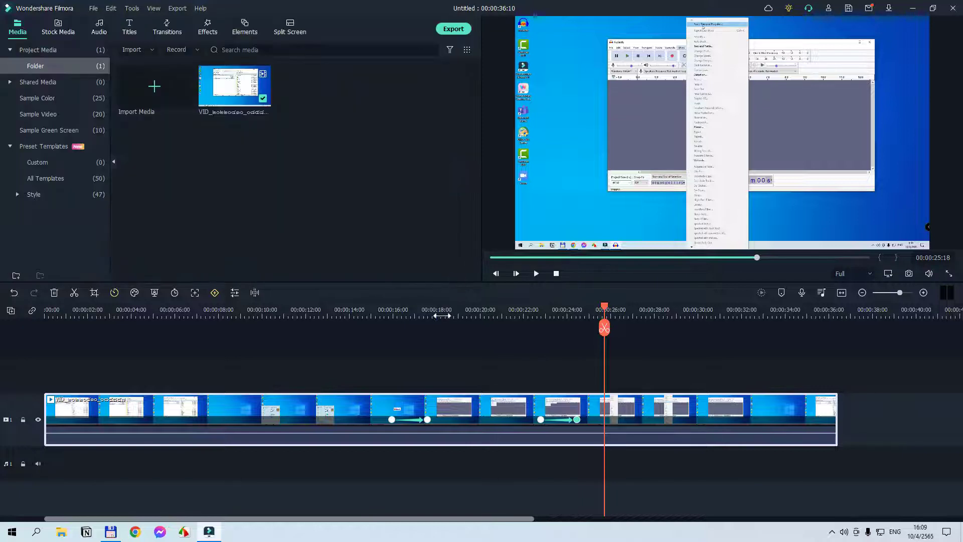